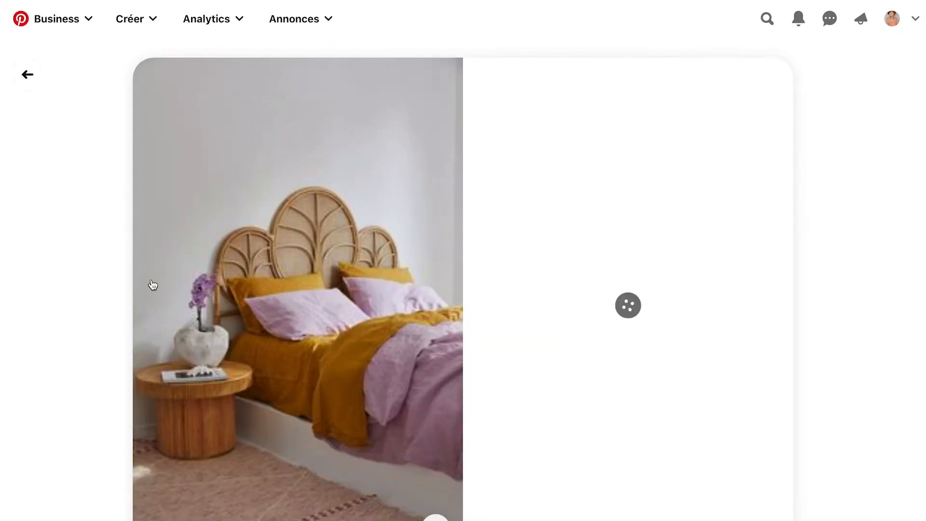
Look over the bedroom pin with its similar content, and browse the saved pins on the Pieces of art board
scroll(550, 358, down, 8)
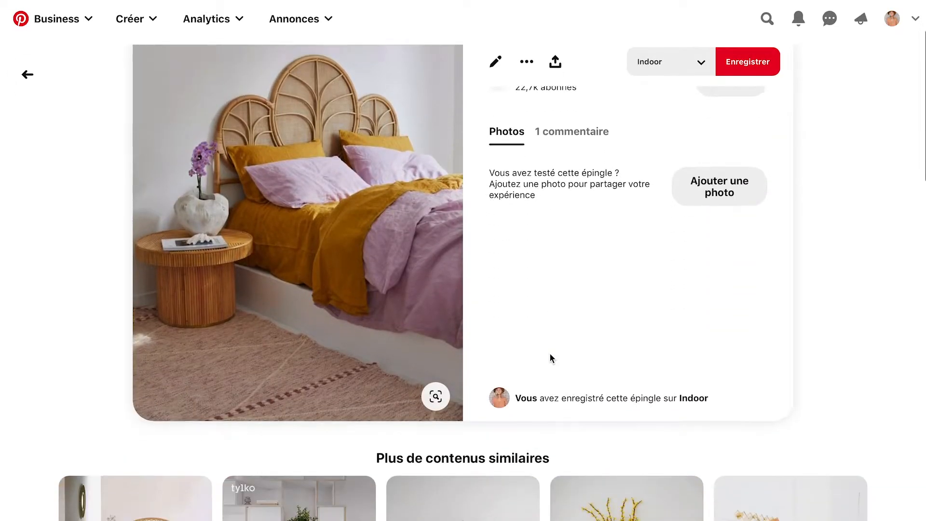
scroll(549, 352, down, 5)
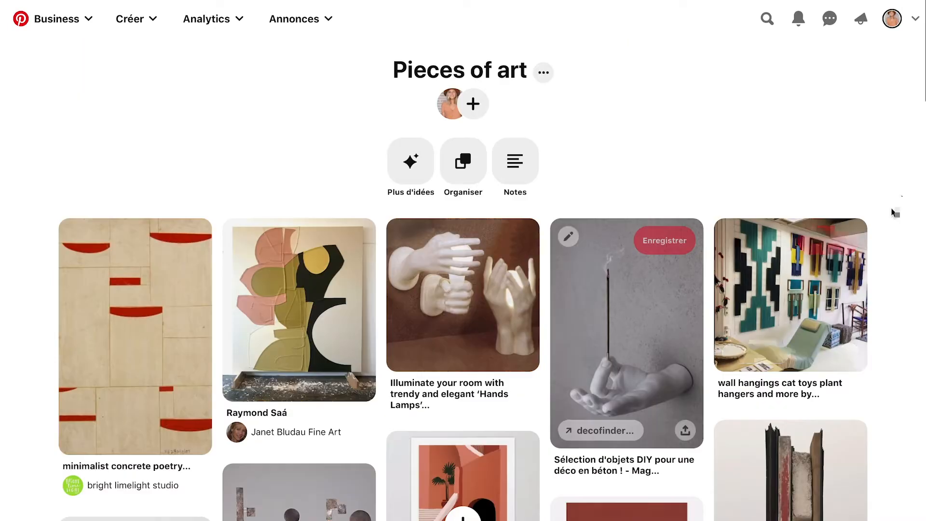
scroll(902, 200, down, 8)
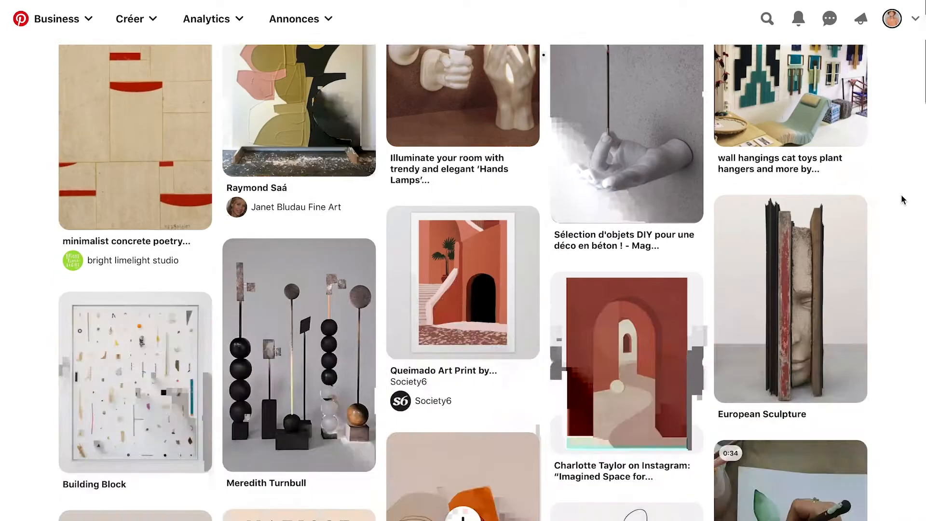
scroll(902, 199, down, 8)
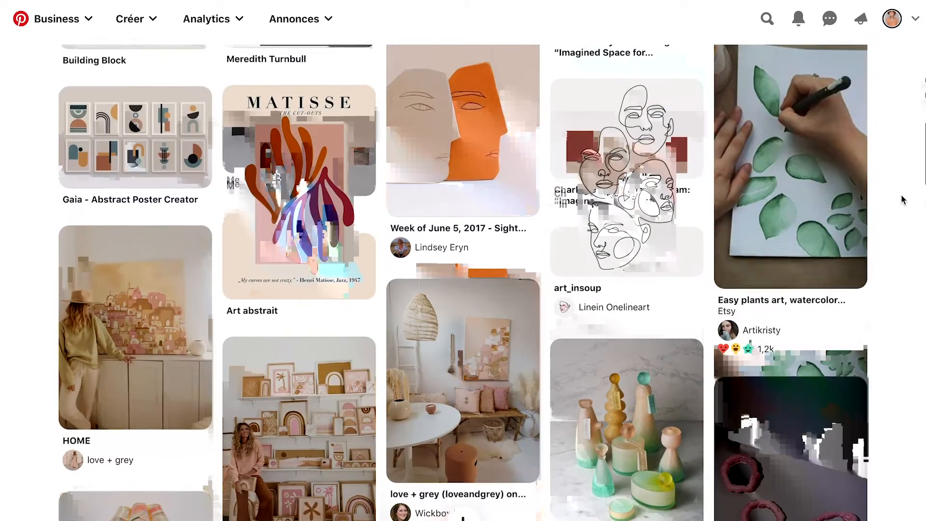
scroll(902, 200, down, 5)
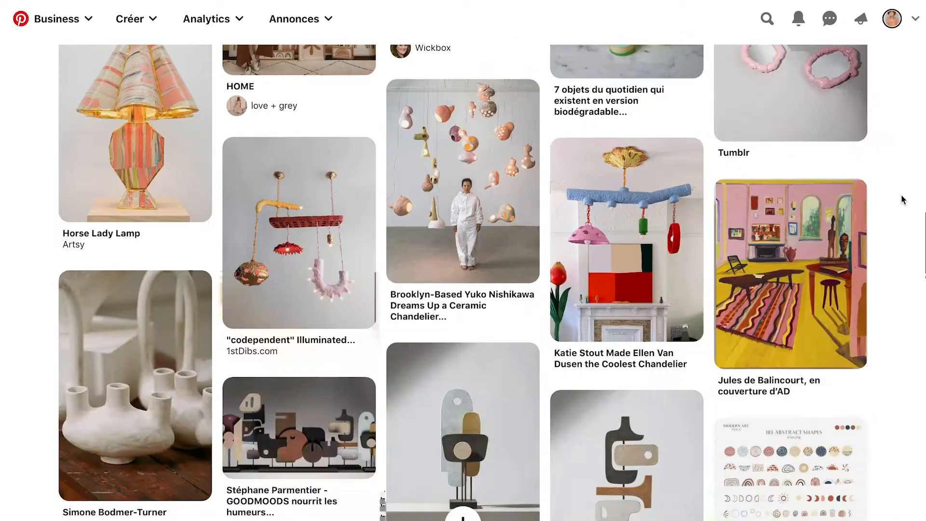
scroll(902, 200, down, 5)
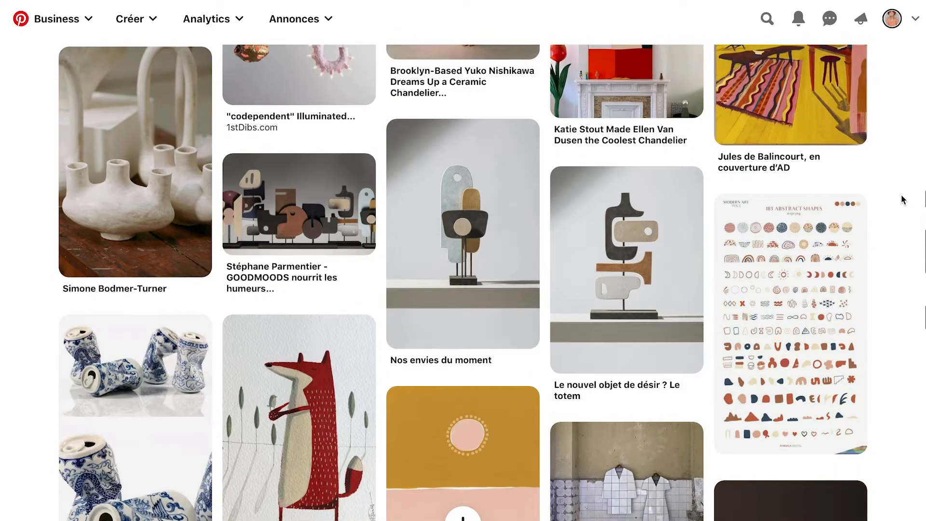
scroll(902, 200, down, 2)
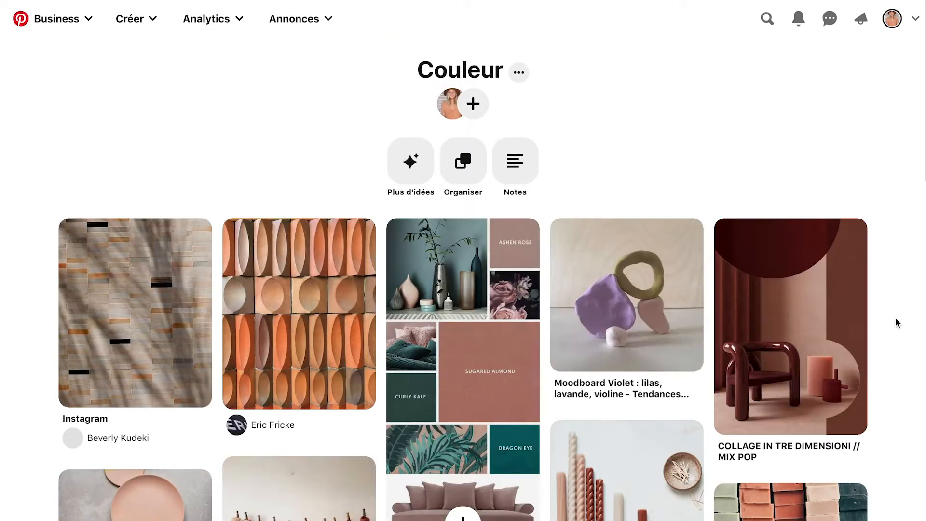
Browse the Couleur board and save its Warm Brand Design pin showing pots of warm-toned paint
scroll(897, 322, down, 2)
scroll(897, 321, down, 1)
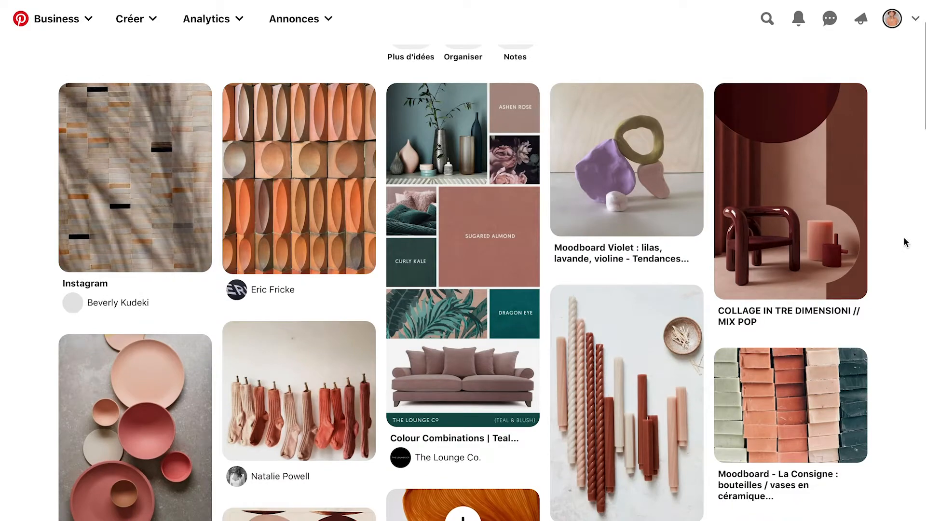
scroll(905, 242, down, 1)
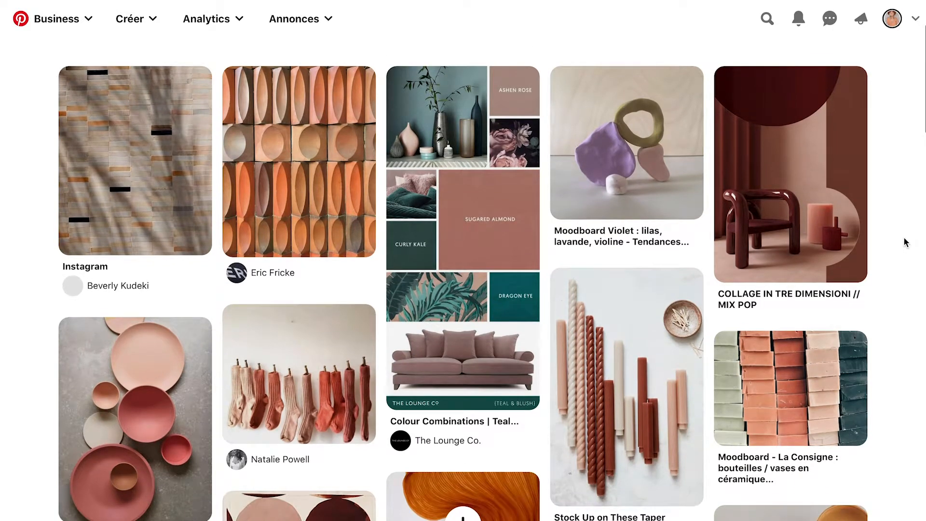
scroll(905, 242, down, 8)
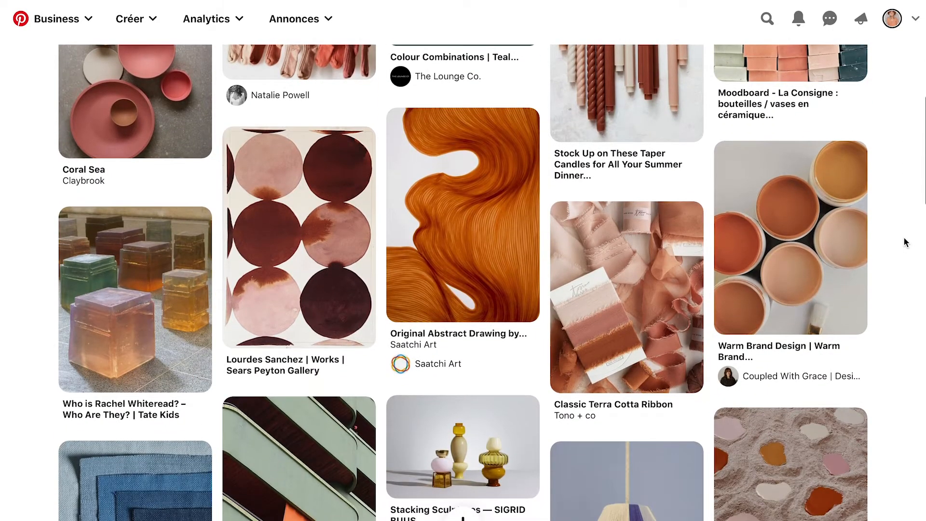
mouse_move(735, 164)
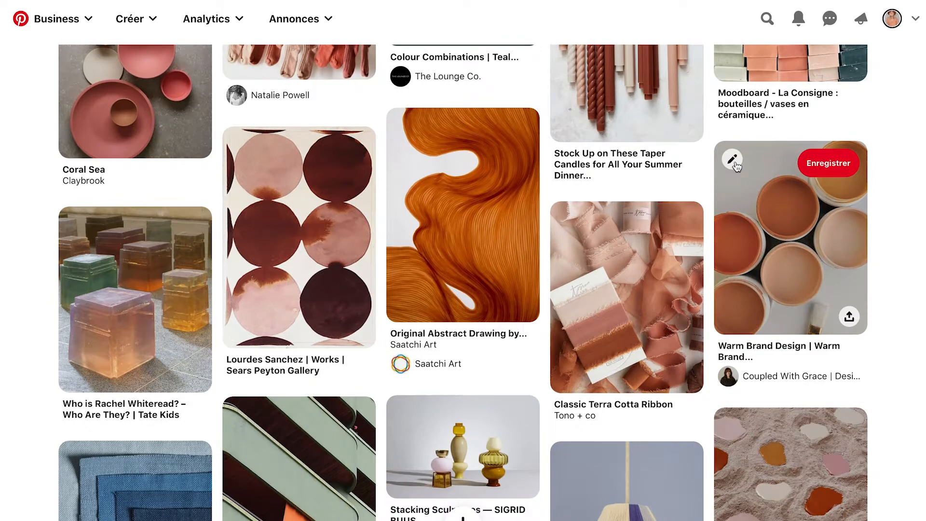
click(834, 172)
Find the ARAKS mosaic pin further down the Couleur board and save it to the Moodboard tuto board
scroll(903, 308, down, 15)
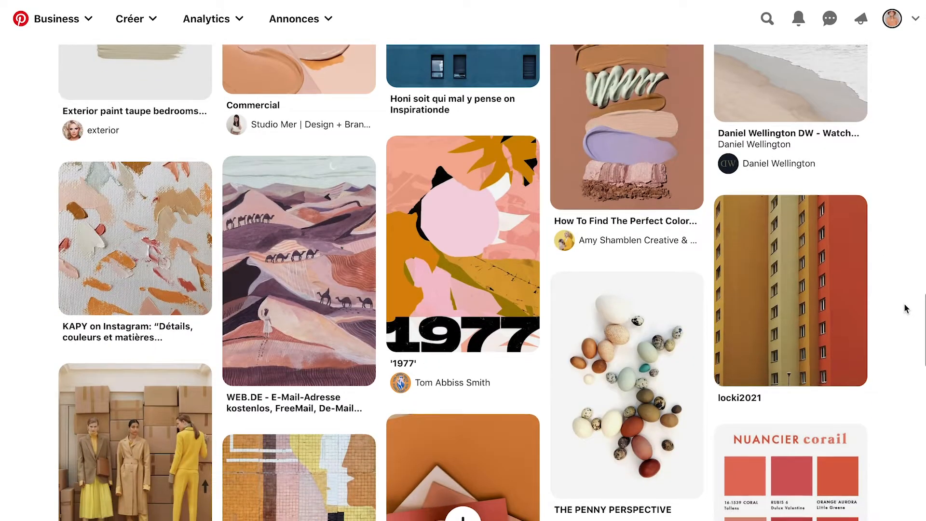
scroll(905, 309, down, 4)
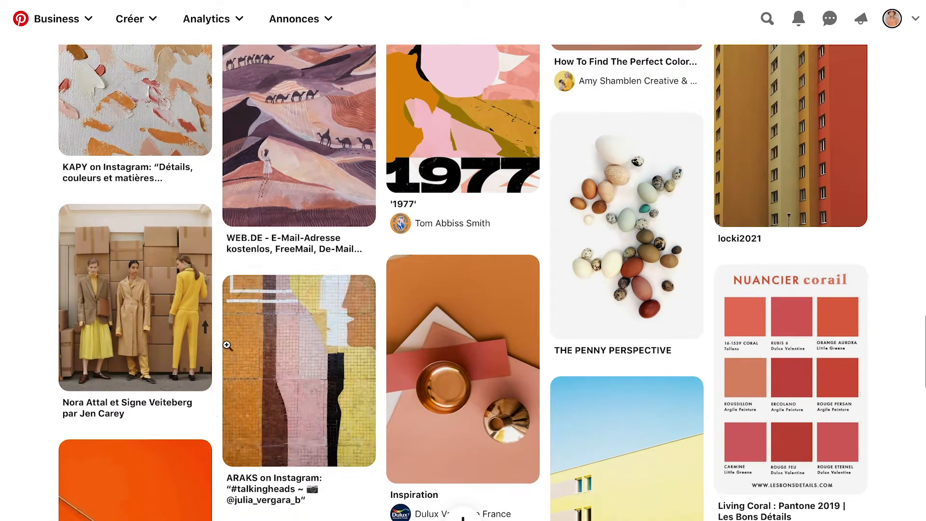
click(351, 298)
click(559, 254)
Find and open the Les Puces building pin on the Couleur board and open its board choice for saving
mouse_move(861, 378)
scroll(887, 428, down, 15)
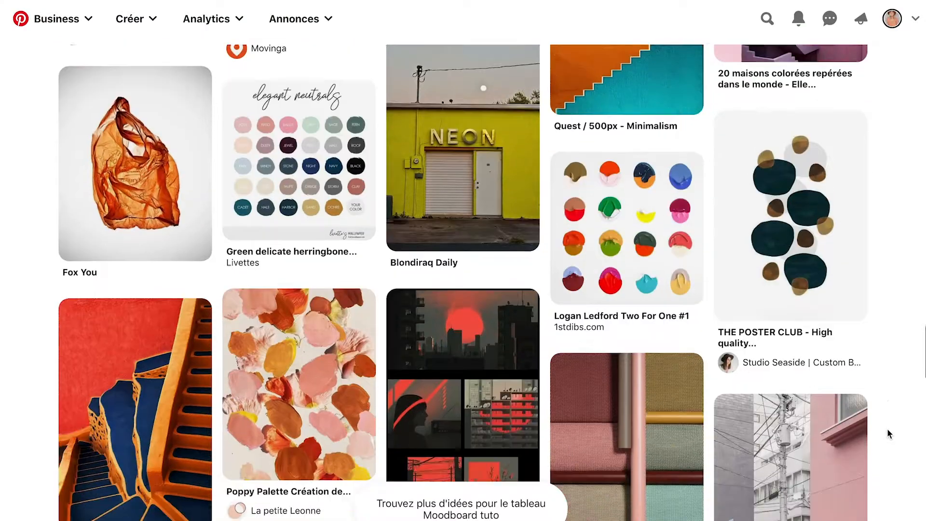
scroll(889, 433, down, 15)
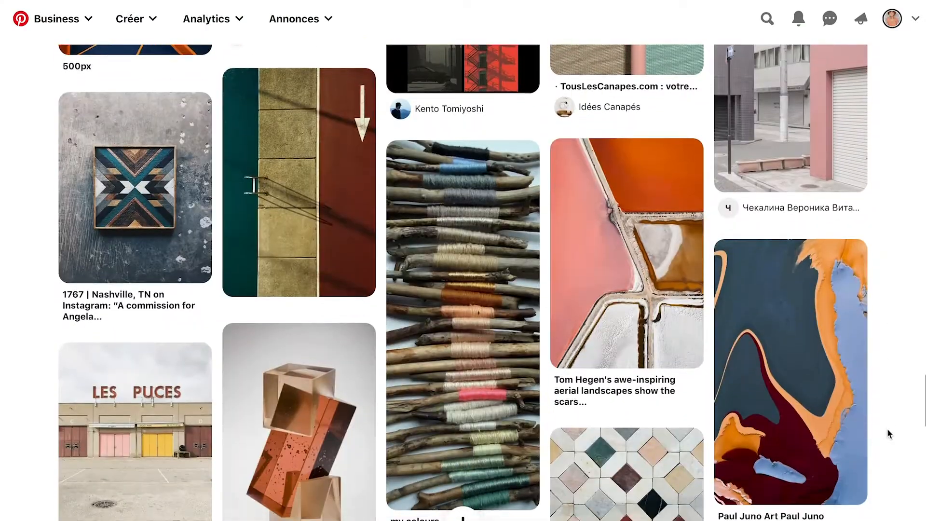
scroll(888, 433, down, 3)
scroll(888, 433, up, 4)
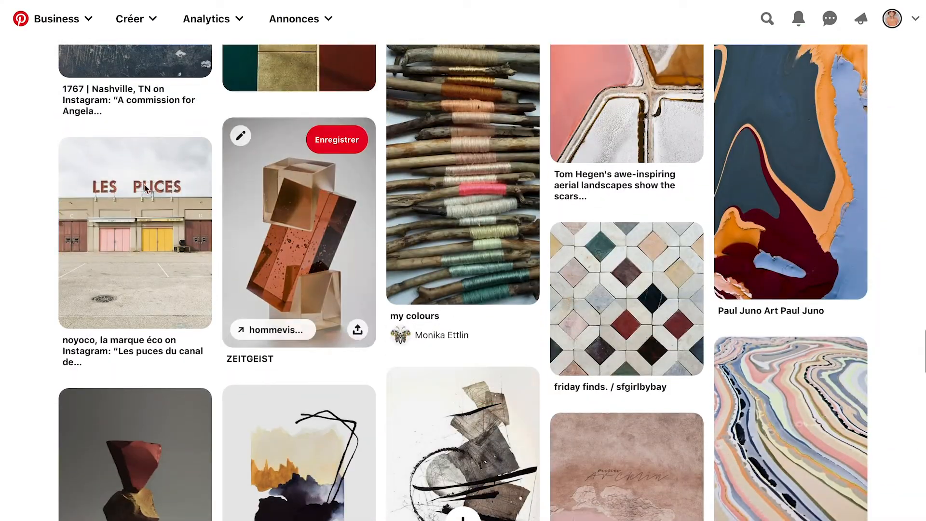
mouse_move(77, 159)
click(151, 211)
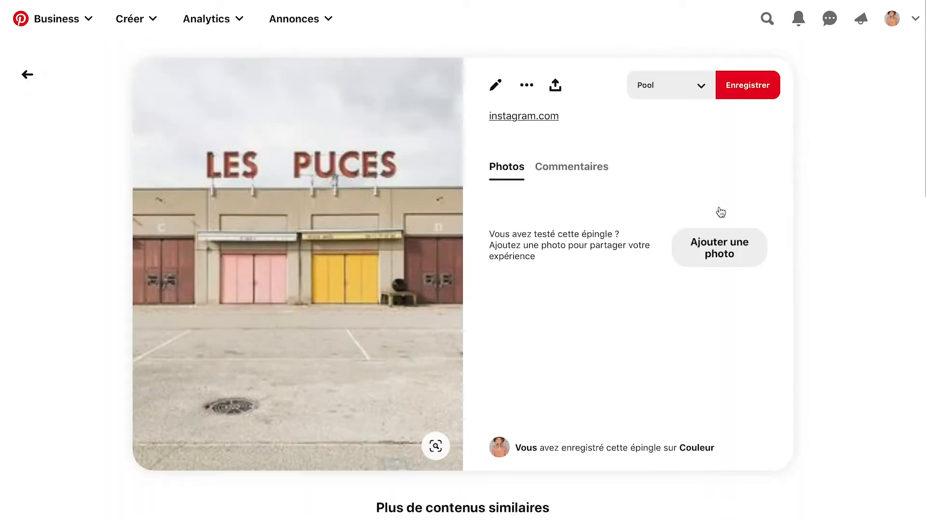
click(709, 85)
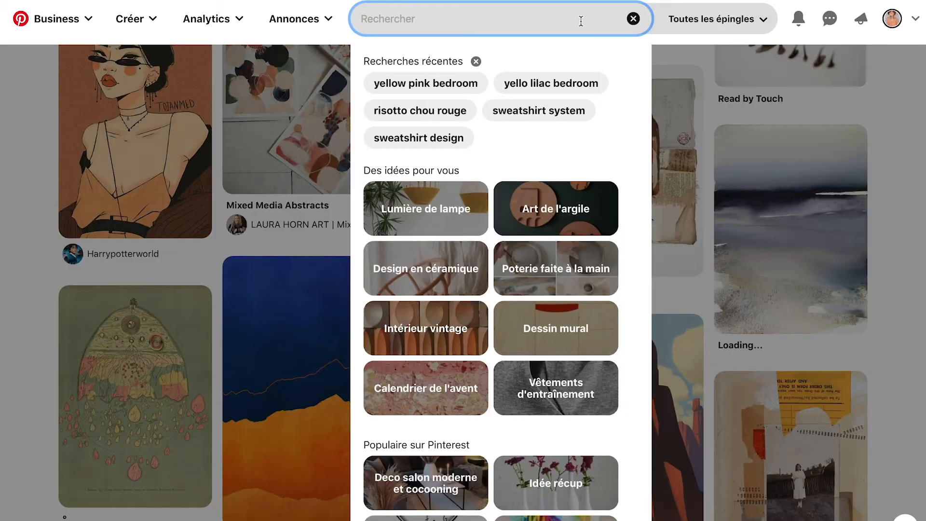
Search for "furn", open the Furniture/ home items board, and browse its pins
text(furn)
click(448, 221)
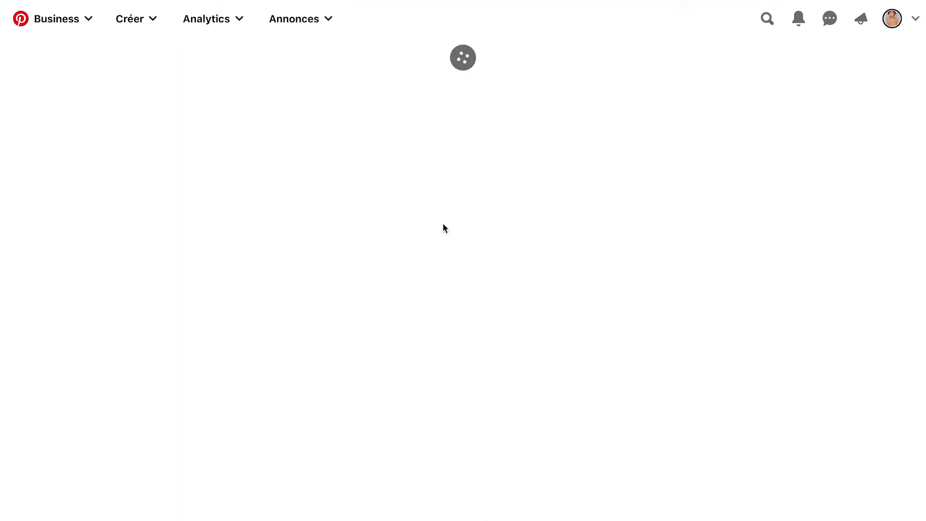
scroll(917, 309, down, 3)
scroll(916, 329, down, 15)
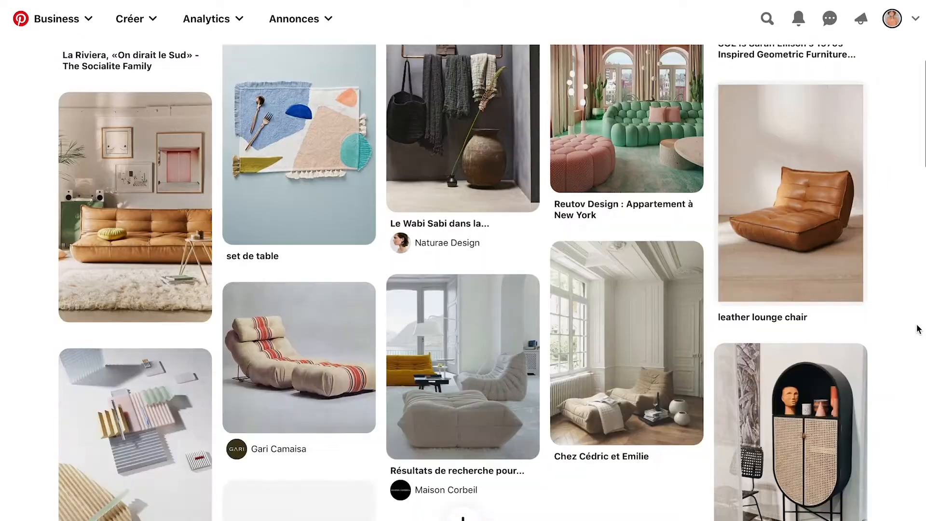
scroll(917, 328, down, 15)
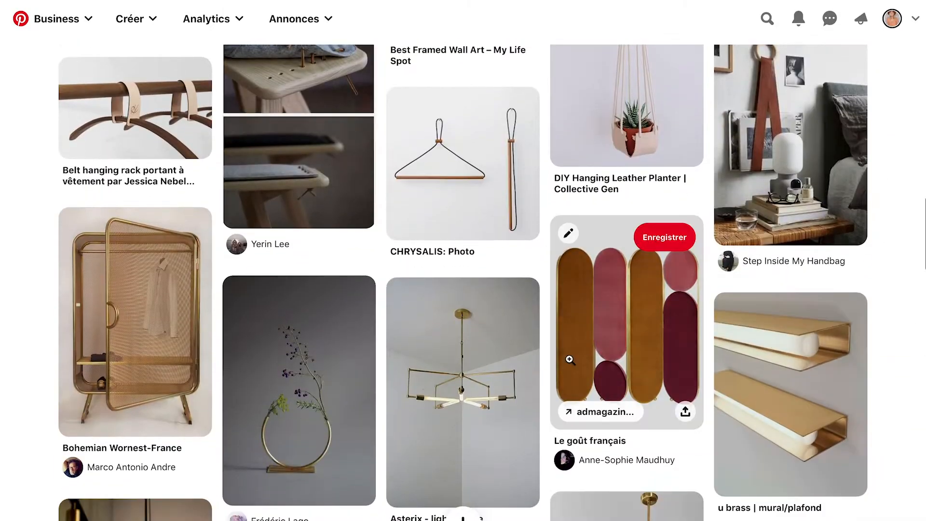
Open the Le goût français velvet folding screen pin and its board choice for saving
click(569, 359)
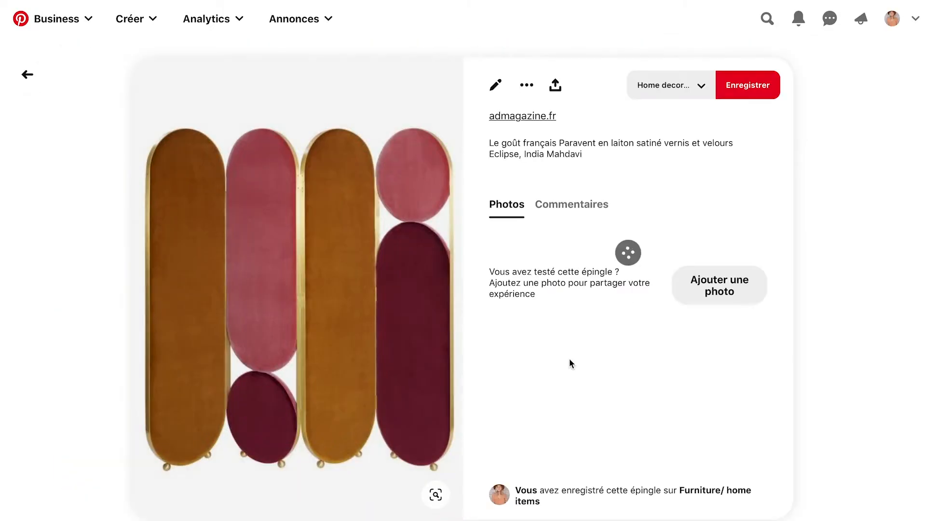
scroll(820, 356, down, 5)
scroll(821, 355, up, 5)
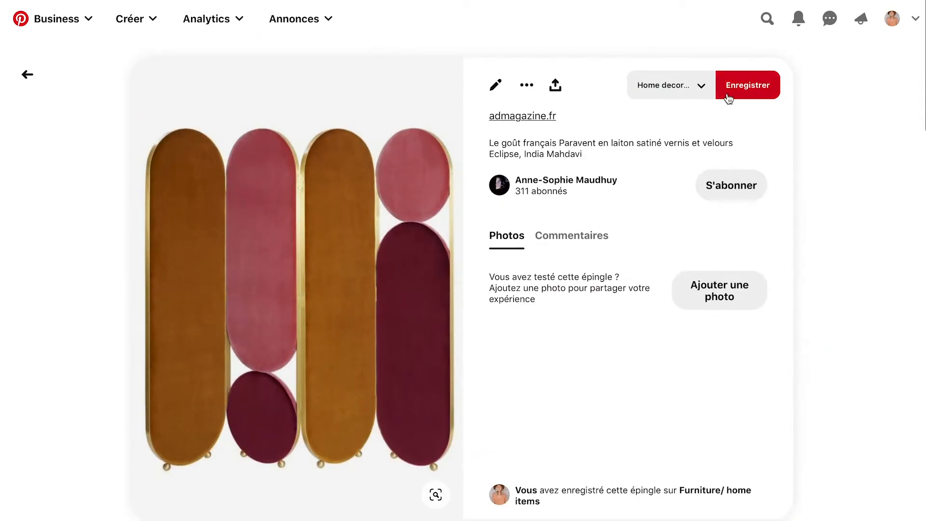
click(714, 85)
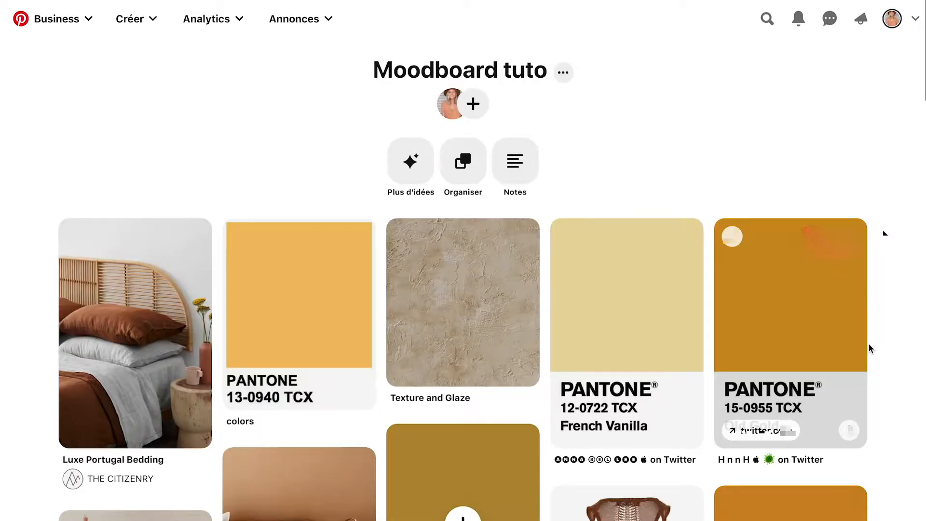
Look through the pins collected on the Moodboard tuto board
scroll(883, 225, down, 6)
scroll(884, 225, down, 15)
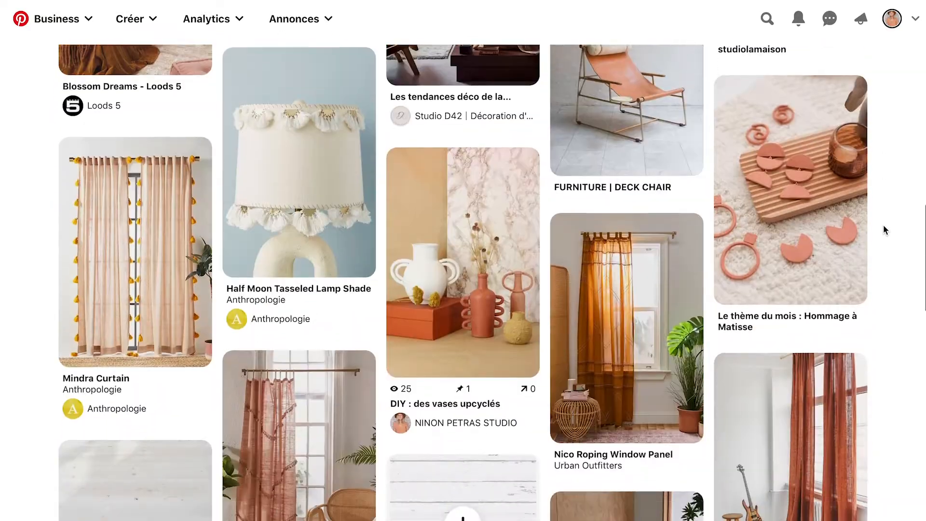
scroll(884, 224, down, 15)
scroll(884, 224, down, 17)
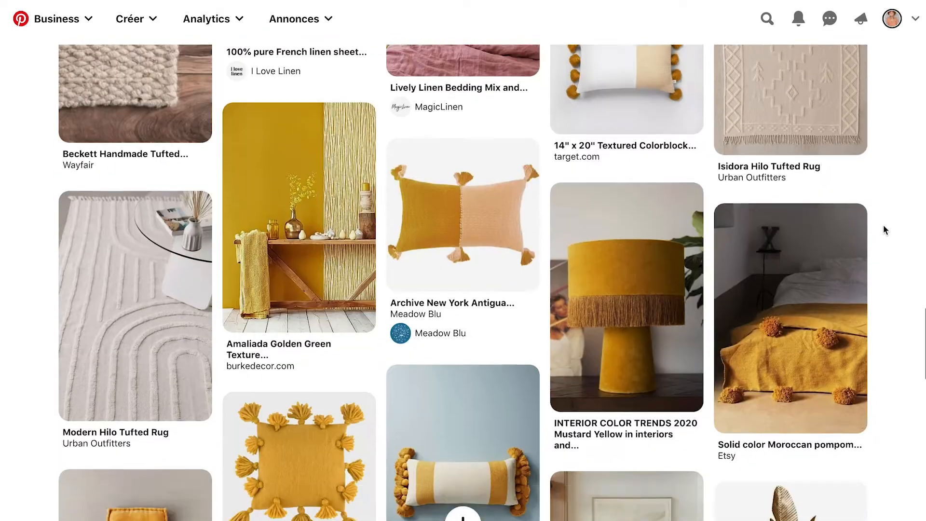
scroll(884, 224, down, 17)
scroll(884, 225, down, 18)
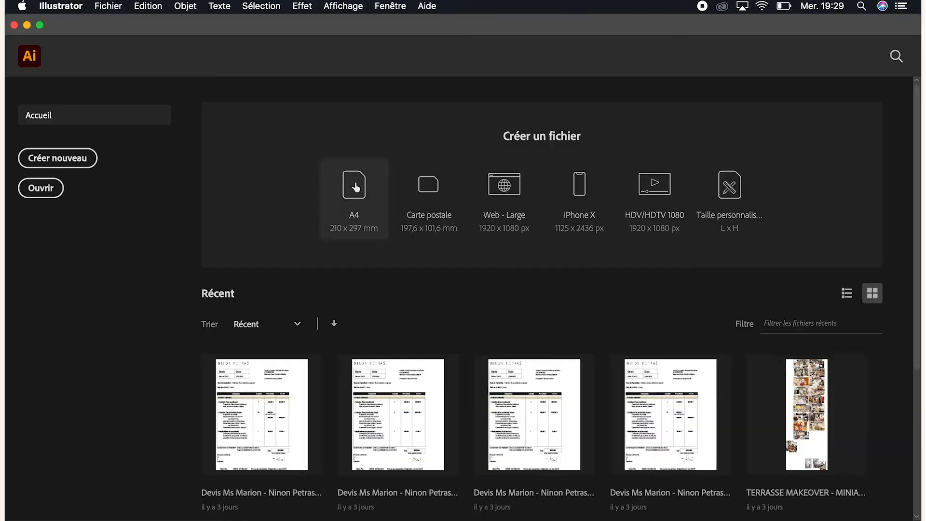
Switch to Illustrator and create a new document named Moodboard tuto with ten landscape artboards
click(108, 6)
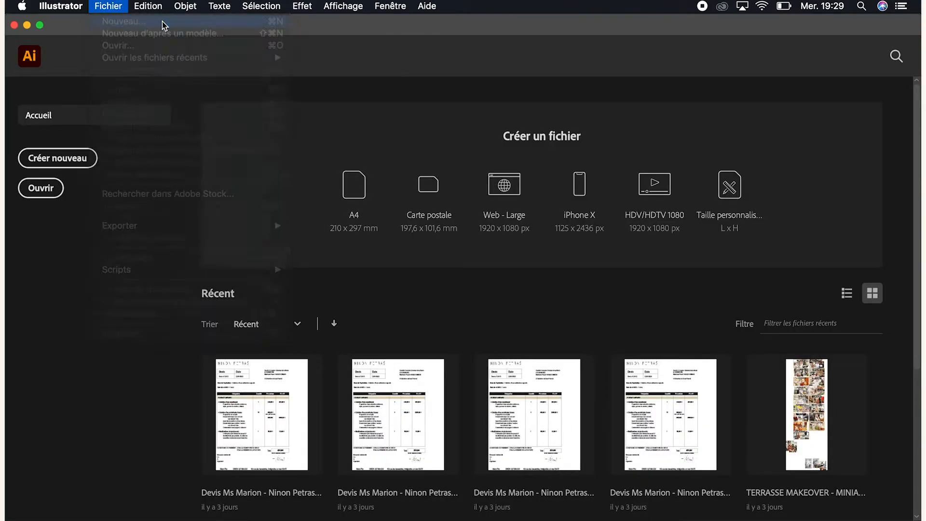
click(164, 23)
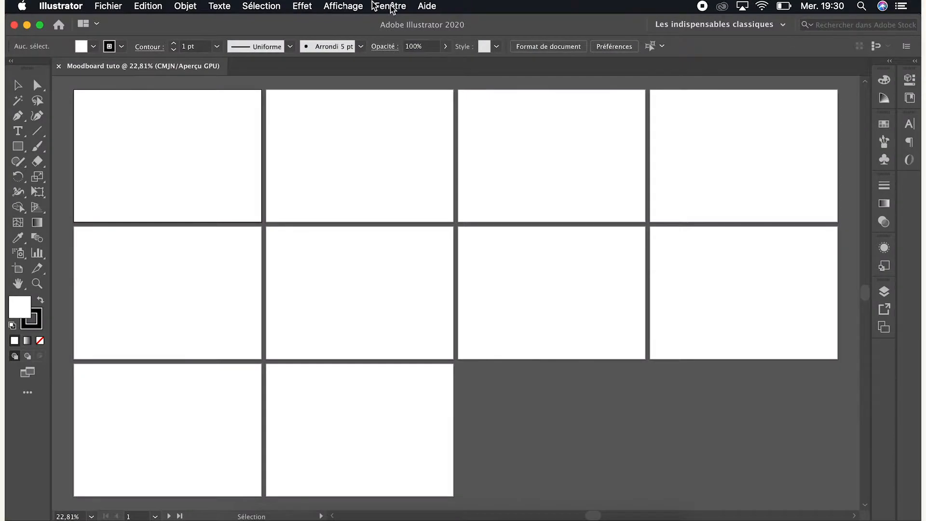
Display the list of artboards and rearrange all artboards into two columns
click(390, 5)
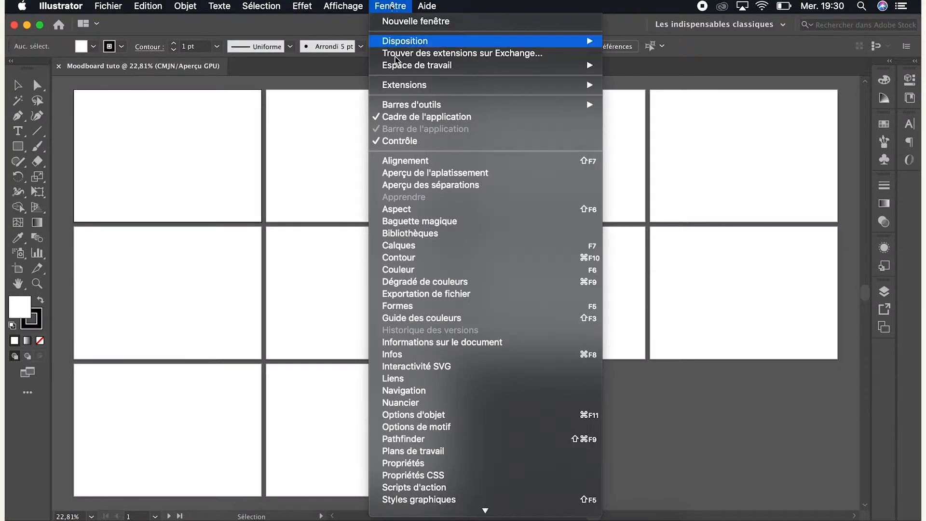
click(427, 451)
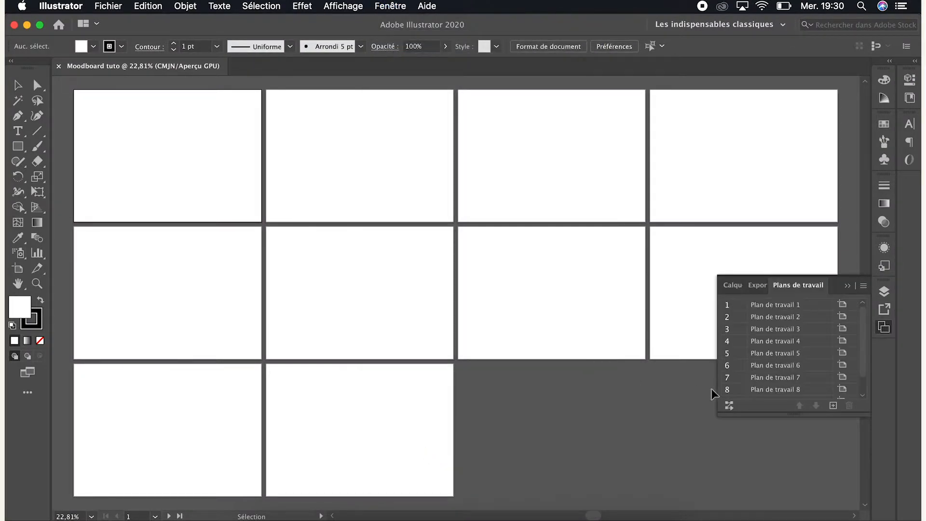
click(863, 286)
click(803, 382)
click(554, 324)
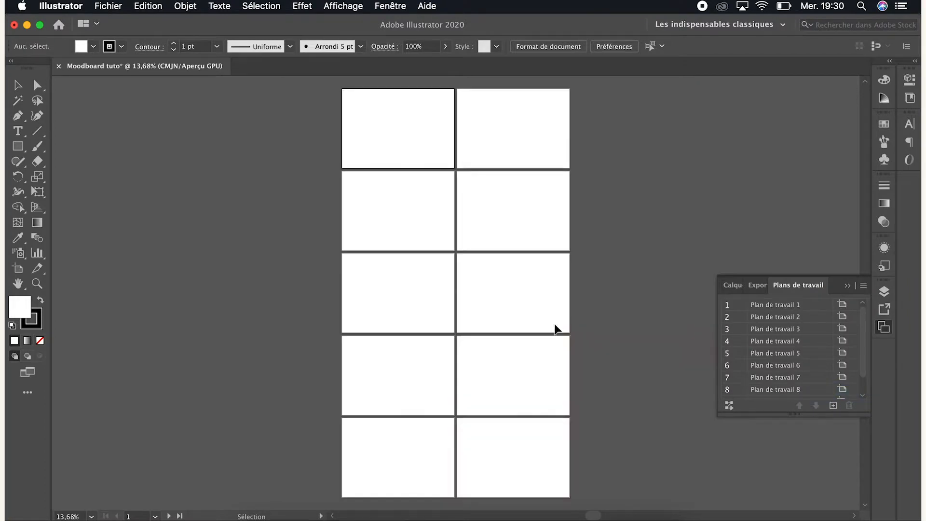
Import all images from the MOODBOARDING folder into the document as linked files
click(61, 5)
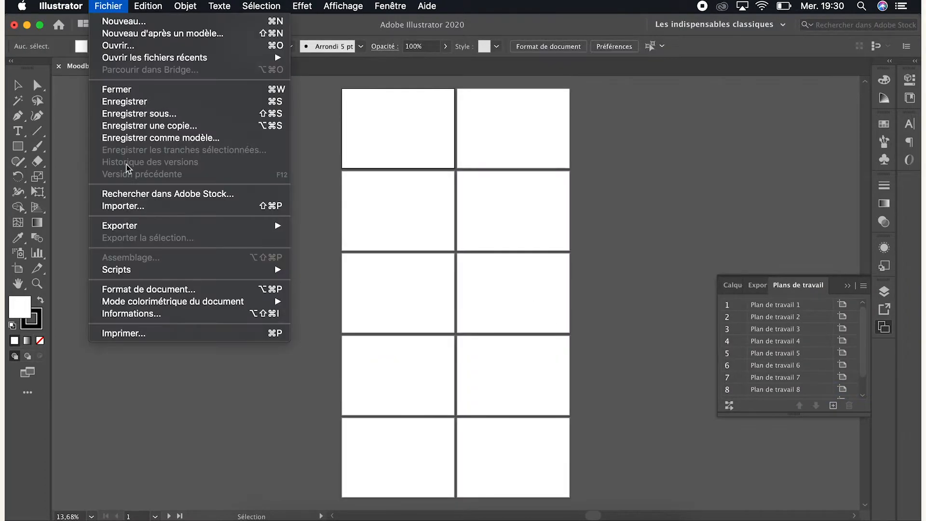
click(134, 207)
click(360, 99)
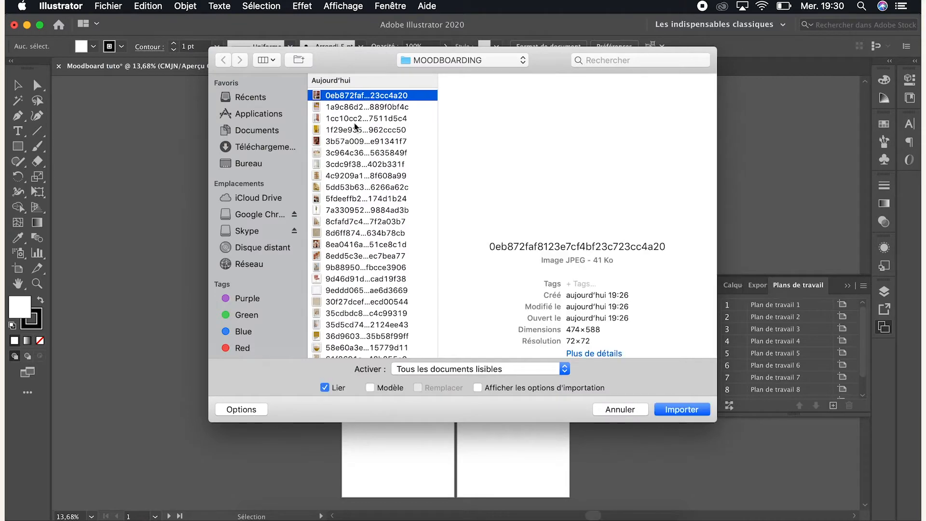
scroll(346, 234, down, 5)
scroll(357, 208, up, 1)
key(super+a)
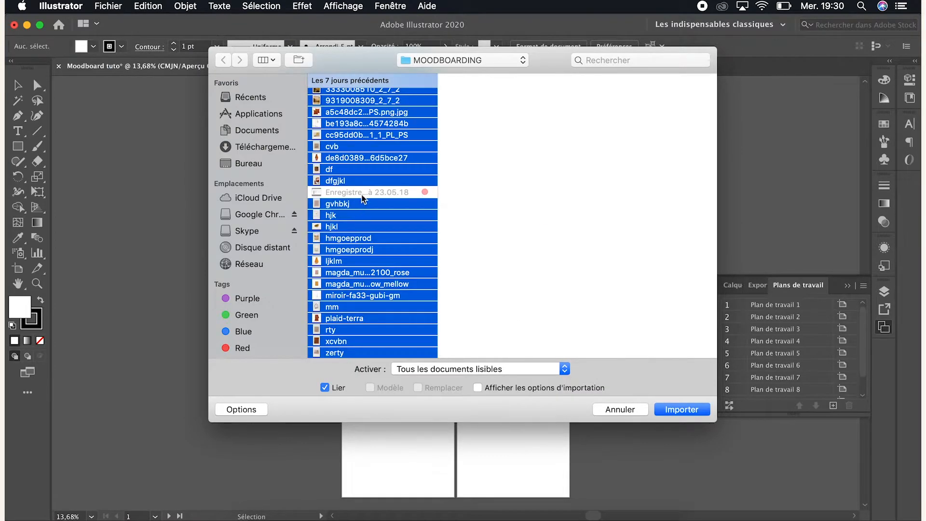
click(669, 410)
Place the first loaded images around the artboards in separate piles for colour ambiance, bedding and curtain photos
click(107, 169)
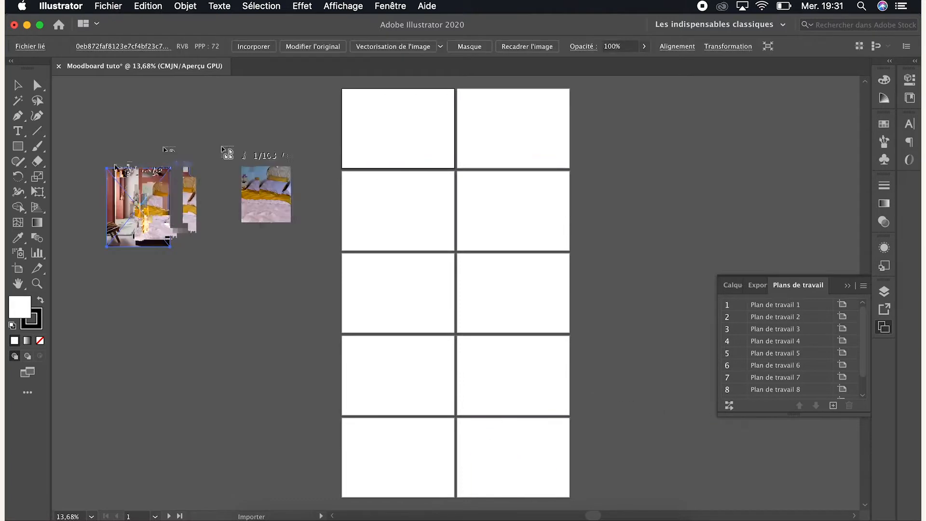
click(254, 121)
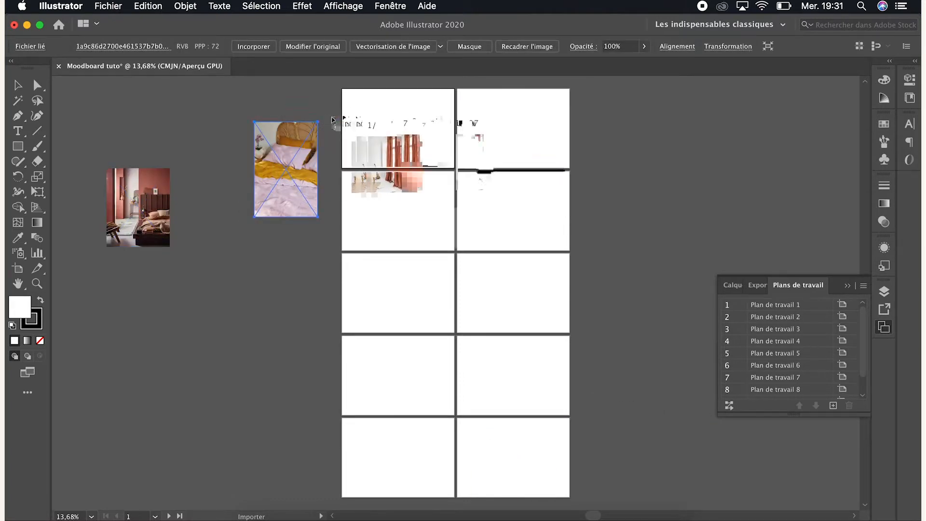
click(591, 102)
click(101, 262)
click(82, 221)
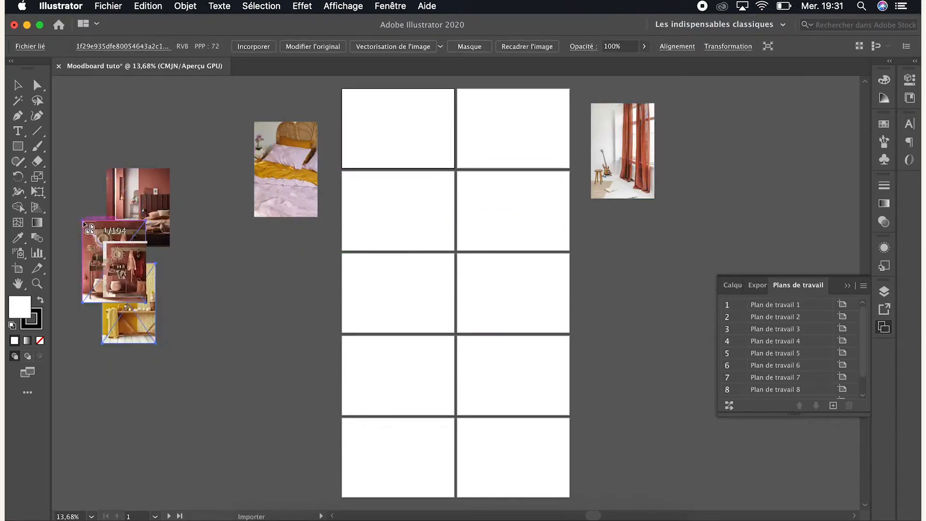
click(85, 198)
Place the decor object images over the lower artboards and add further photos to the colour and bedding piles
click(509, 333)
click(526, 323)
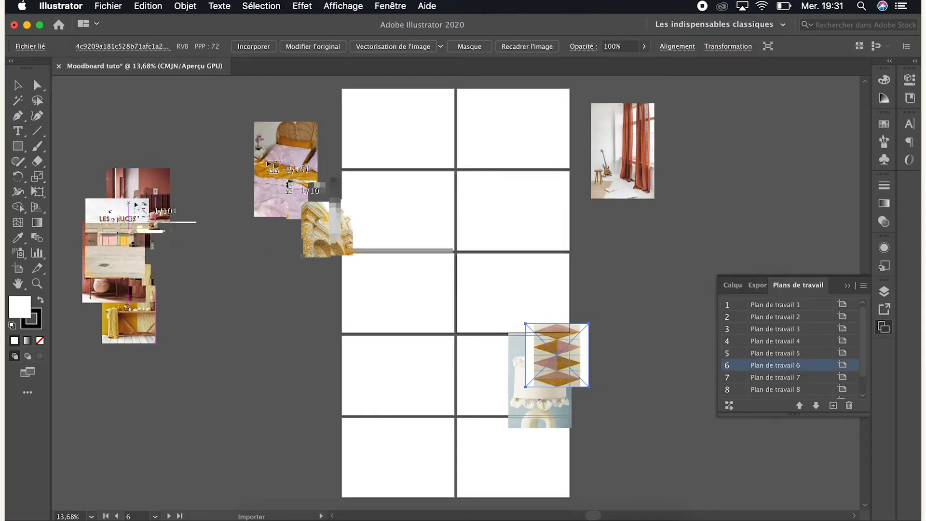
click(90, 211)
click(260, 117)
click(558, 341)
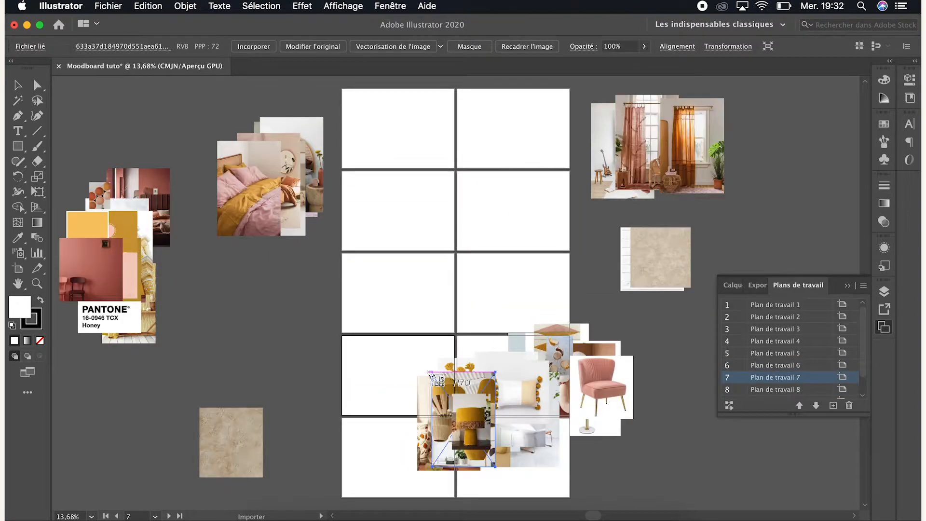
Place the mustard lamp with the decor objects, a bedroom photo with the bedding, and textile images in the lower materials pile
click(427, 372)
click(215, 128)
click(165, 416)
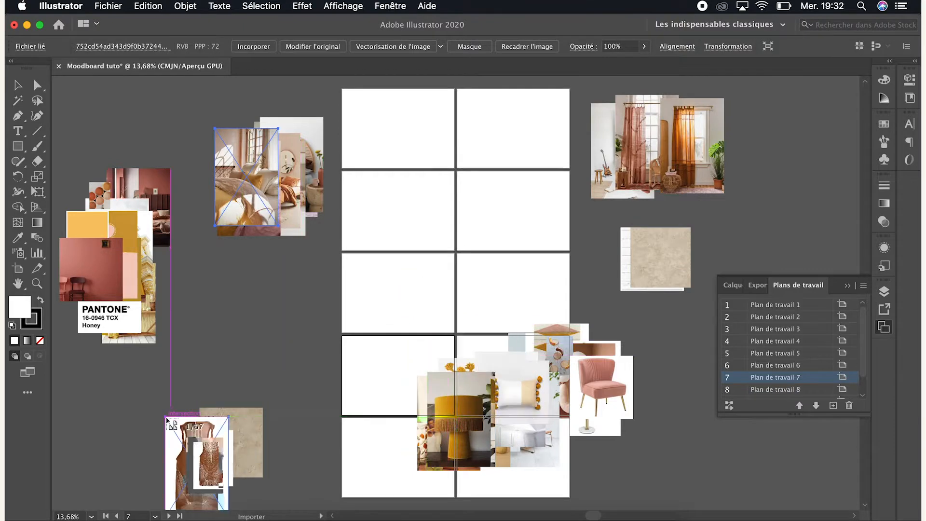
click(153, 415)
click(145, 421)
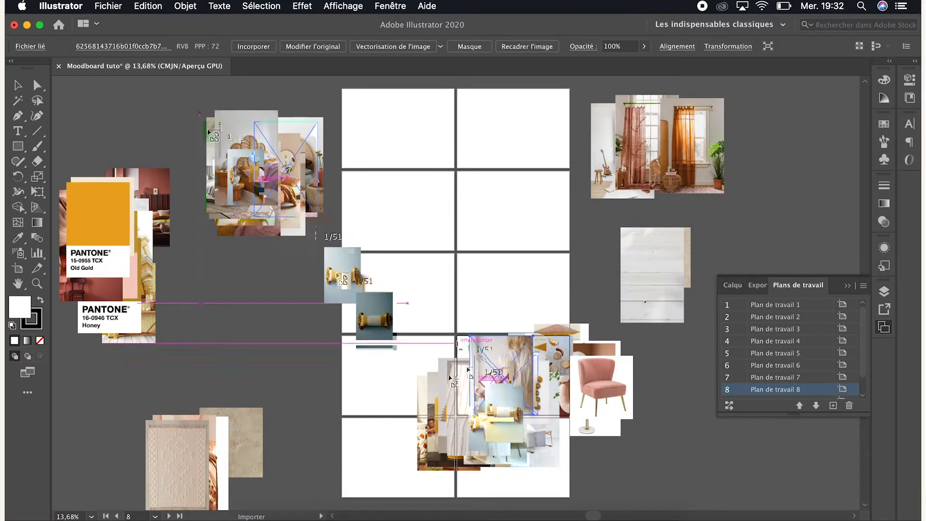
Add the French Vanilla and Sunflower Pantone swatches to the colour pile and more lamp and decor images to the objects pile
click(457, 341)
click(71, 206)
click(442, 348)
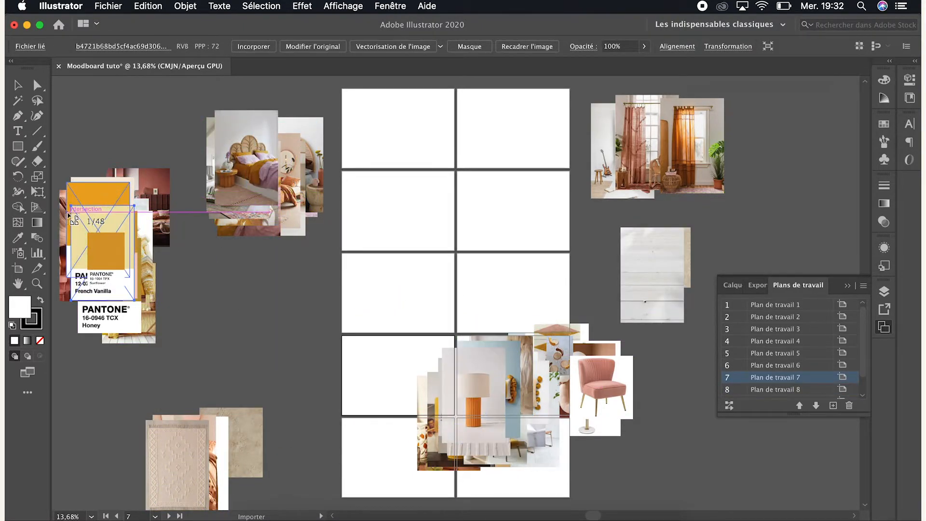
click(66, 213)
click(458, 349)
Scale down the oversized pink fabric and mustard armchair images, and resize the group of curtain photos
click(383, 357)
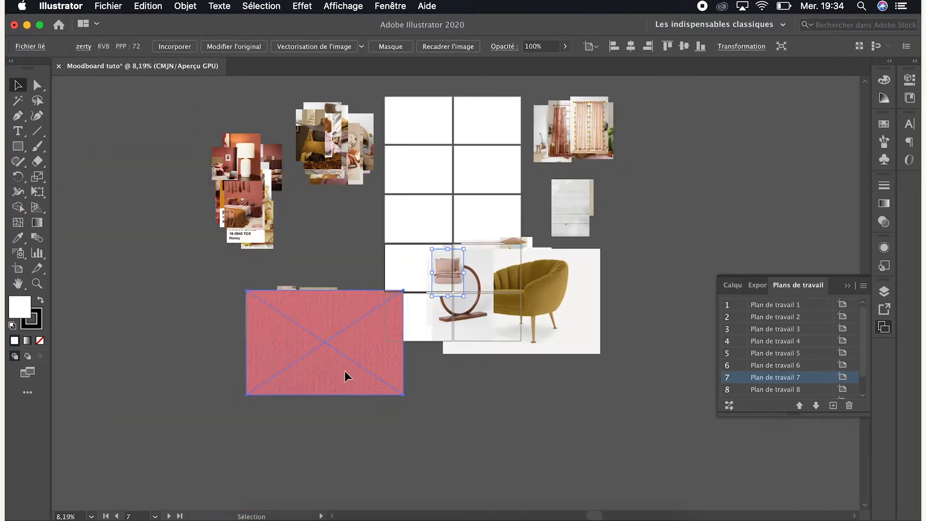
drag(282, 333, 282, 314)
click(555, 328)
drag(600, 353, 467, 284)
drag(622, 166, 627, 147)
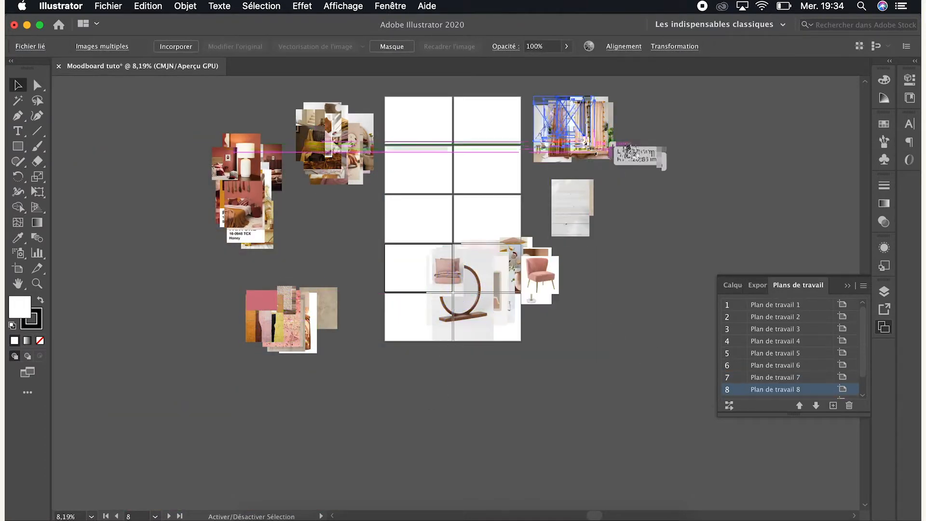
Spread out the colour pile by setting the small red bedroom, white lamp and red-walled bed photos side by side
drag(200, 141, 246, 193)
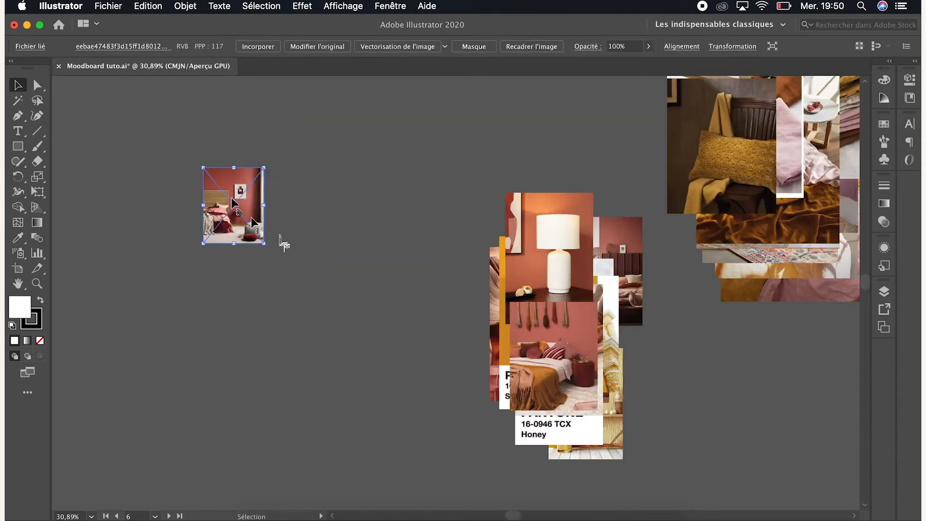
drag(284, 242, 253, 222)
drag(573, 221, 336, 197)
drag(583, 327, 435, 188)
Line up the Pantone swatches in a column and move the floral print and plain red wall photo out of the pile
drag(558, 344, 149, 210)
drag(558, 315, 143, 347)
drag(135, 484, 132, 479)
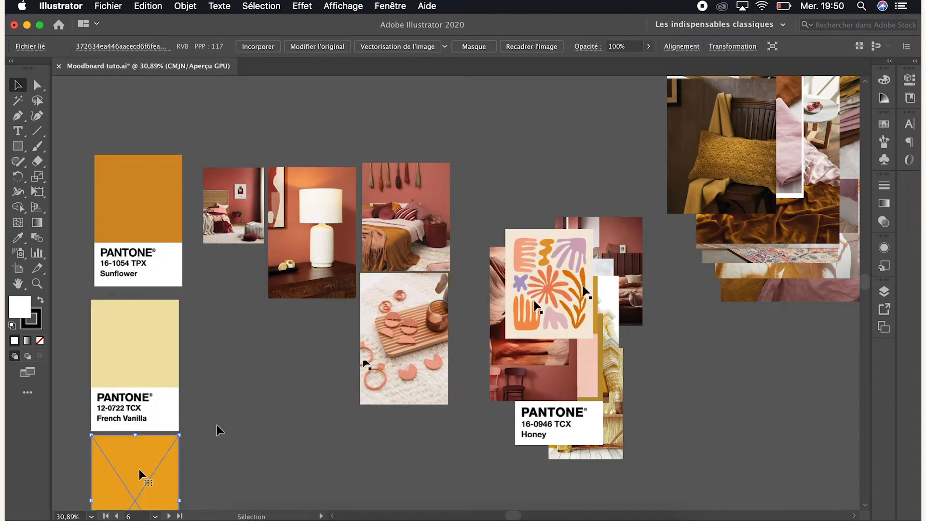
drag(581, 293, 340, 370)
drag(518, 326, 227, 321)
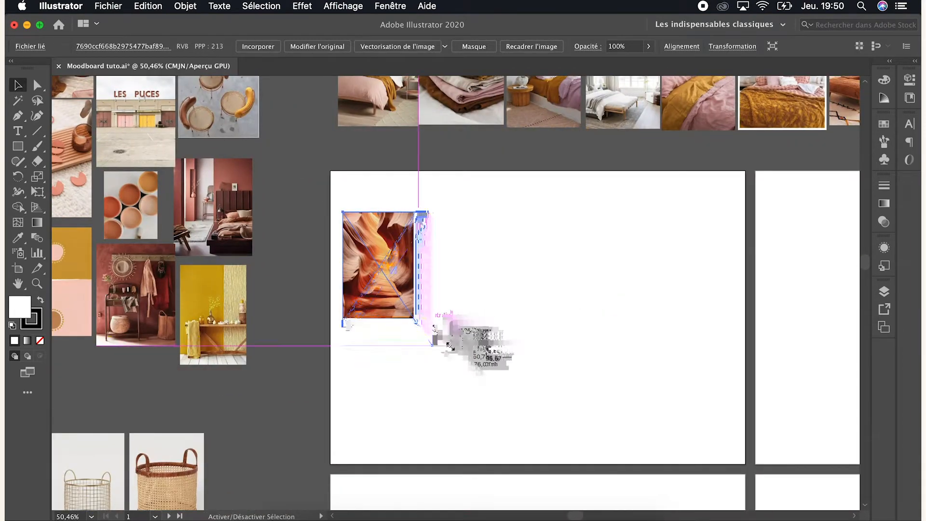
Enlarge the canyon photo on the first artboard and place the red bedroom photo with the dark headboard beside it
drag(450, 346, 450, 346)
click(471, 277)
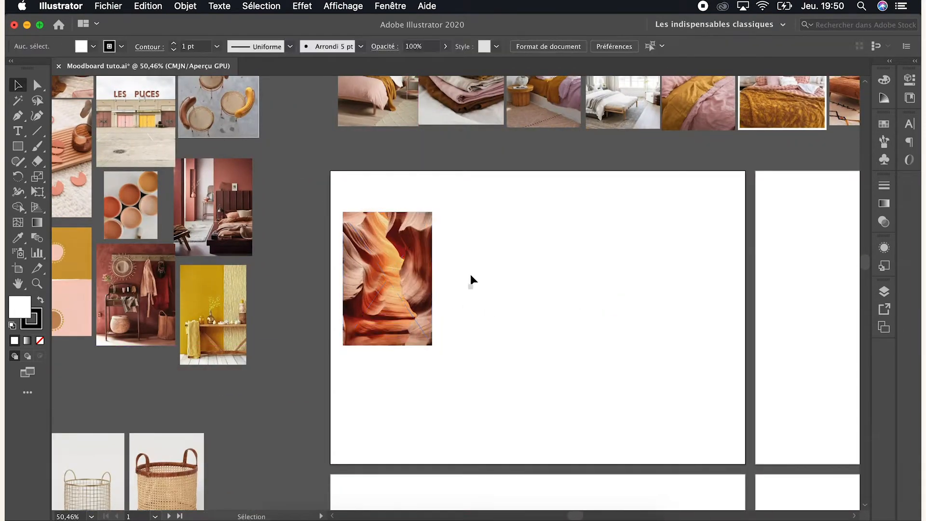
scroll(471, 277, left, 5)
scroll(471, 277, up, 3)
scroll(290, 271, left, 3)
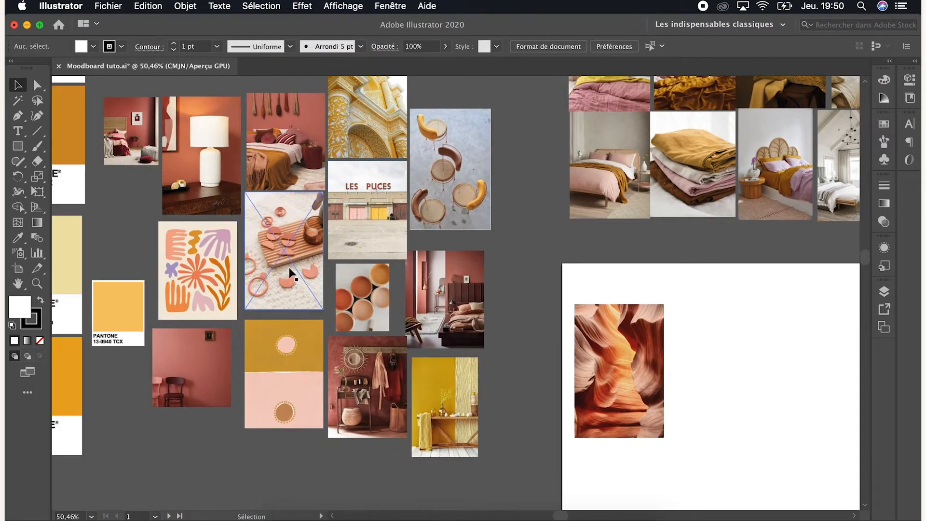
scroll(289, 272, right, 6)
scroll(289, 273, down, 3)
drag(276, 275, 565, 271)
Place the plain red wall photo with the chair under the red bedroom photo on the first artboard
scroll(286, 356, left, 4)
scroll(286, 355, up, 1)
scroll(283, 350, right, 3)
scroll(283, 351, left, 2)
drag(118, 331, 632, 381)
scroll(635, 386, down, 3)
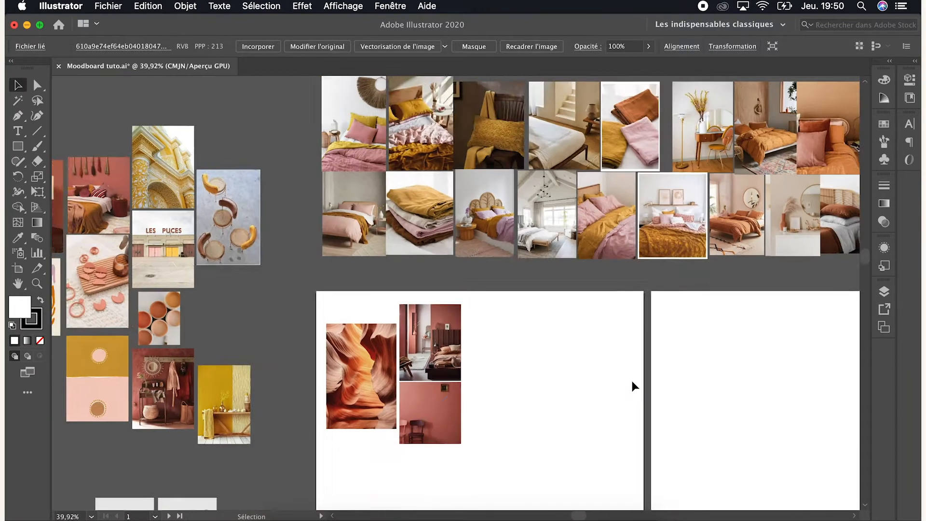
Place the brown candlelit bed photo and the mustard and pink ruffled bedding photo on the first artboard
scroll(635, 386, right, 3)
scroll(635, 386, up, 1)
scroll(473, 351, right, 4)
scroll(473, 351, up, 1)
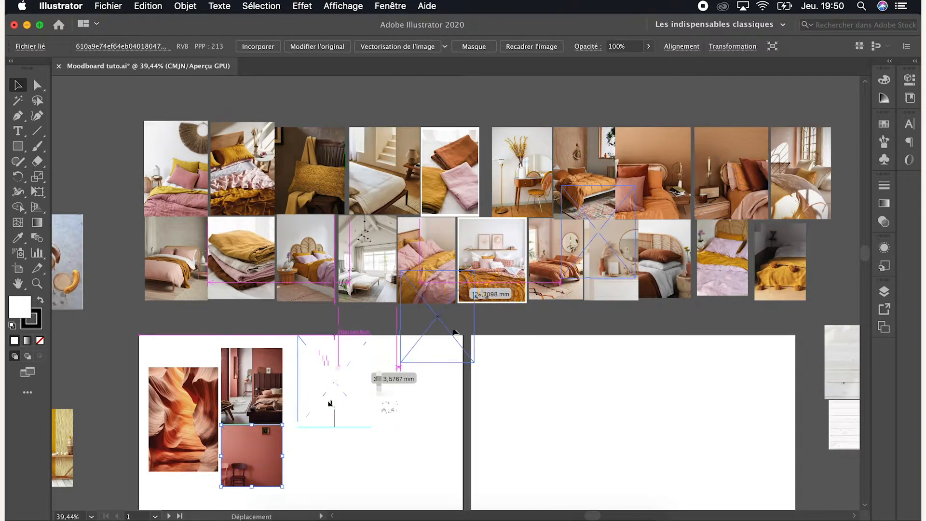
drag(323, 410, 322, 410)
click(430, 243)
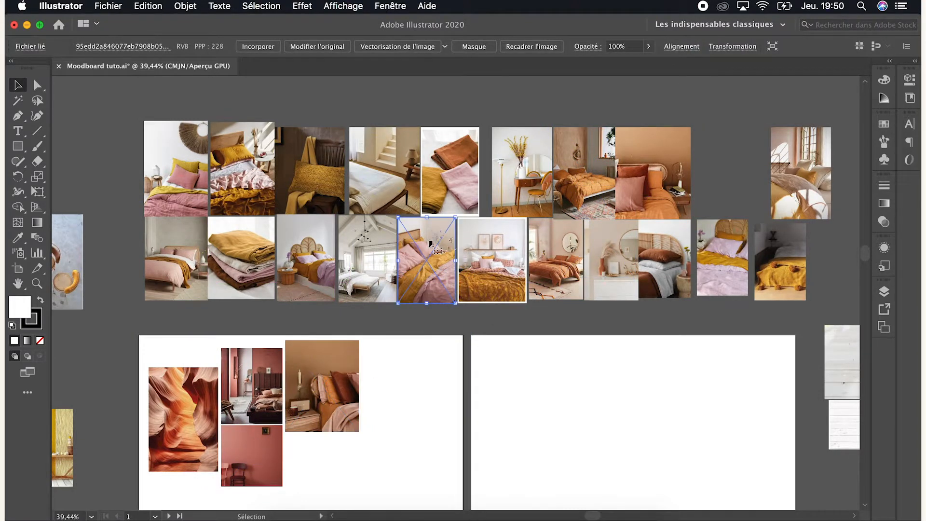
drag(240, 200, 389, 426)
Place the pink speckled texture from the materials group under the brown bed photo on the first artboard
scroll(388, 424, right, 10)
scroll(389, 427, up, 3)
scroll(408, 407, right, 5)
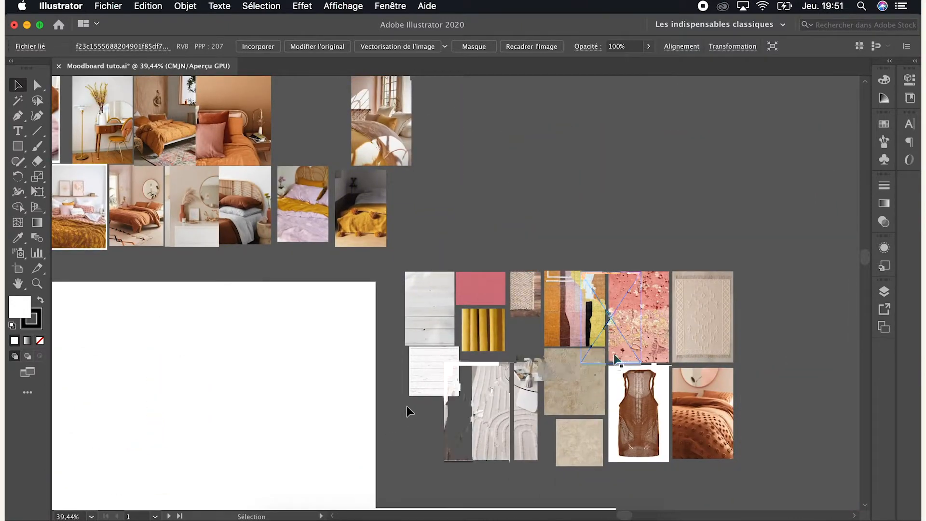
click(615, 340)
scroll(614, 340, down, 3)
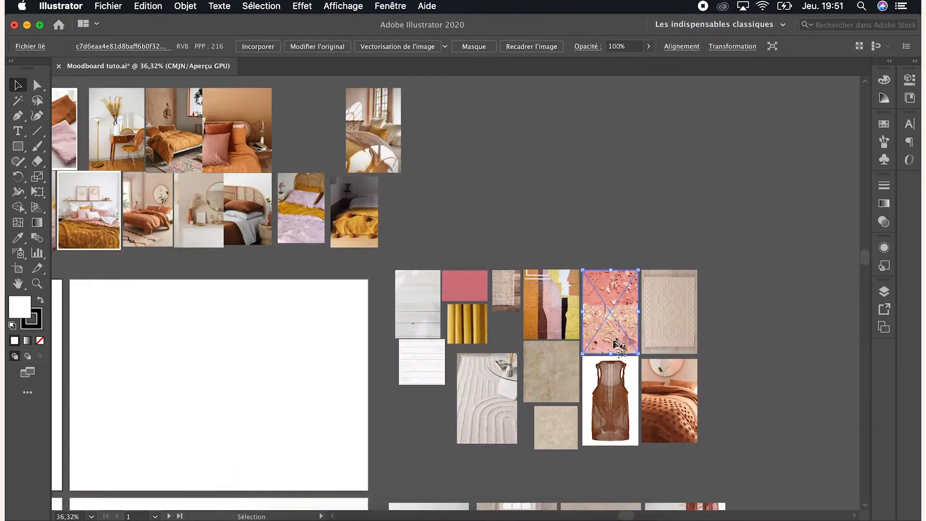
drag(616, 341, 279, 393)
scroll(309, 390, left, 5)
drag(190, 419, 188, 418)
Place the rust-coloured dotted bedding photo beside the pink speckled texture on the first artboard
scroll(261, 423, right, 8)
scroll(622, 354, up, 3)
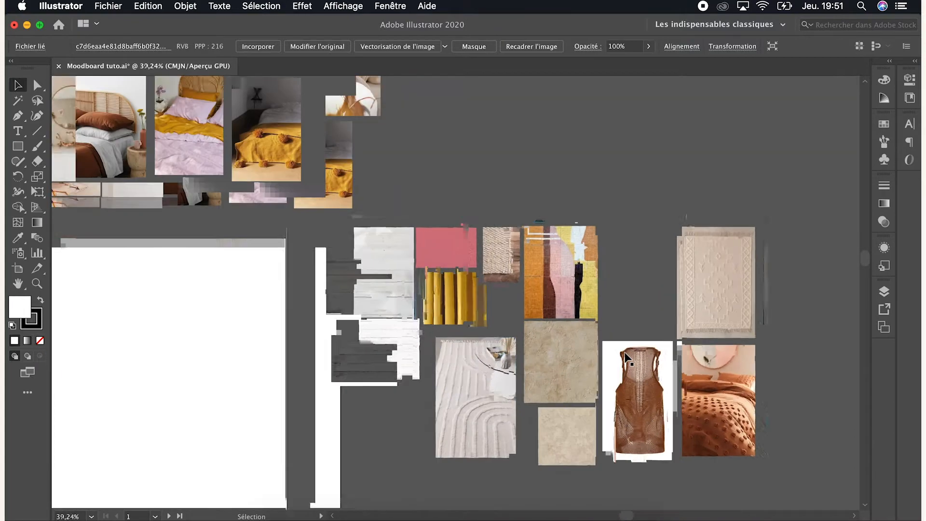
scroll(625, 353, down, 5)
scroll(699, 379, left, 4)
drag(778, 399, 275, 403)
Try moving the plain red wall photo onto the first artboard and undo the move that follows it
scroll(709, 435, down, 5)
scroll(643, 389, up, 2)
scroll(643, 389, left, 3)
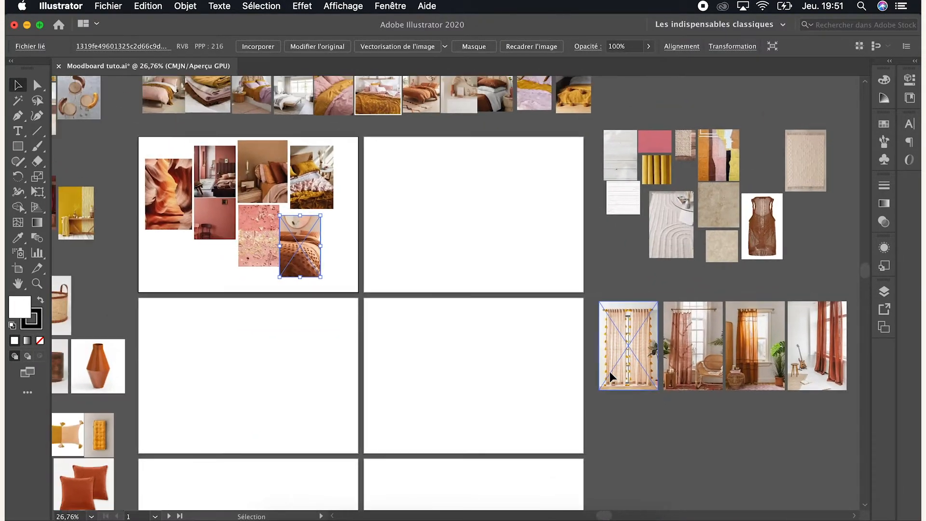
scroll(831, 367, up, 5)
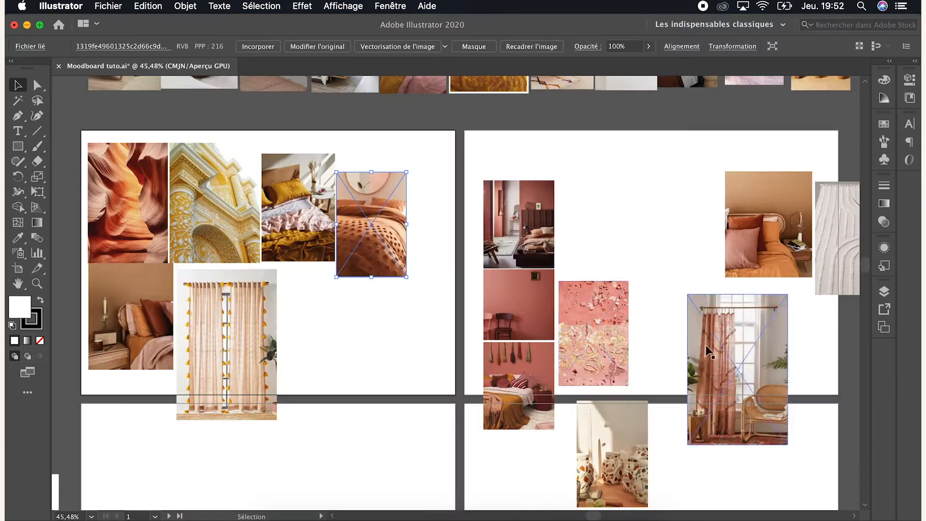
drag(517, 309, 308, 316)
drag(484, 268, 346, 427)
key(super+z)
Bring the red bedroom and red-walled bed photos onto the first artboard, and return the plain red wall photo to the second
drag(523, 246, 390, 347)
click(511, 275)
drag(515, 362, 382, 391)
drag(314, 312, 631, 207)
drag(231, 325, 242, 325)
Replace the yellow facade photo on the first artboard with the pink speckled texture, and add the patterned vases photo
drag(217, 237, 712, 266)
drag(601, 341, 223, 178)
click(491, 303)
drag(603, 457, 297, 362)
click(492, 230)
Review the bedding photos laid out above the artboards for another image to use
scroll(492, 229, up, 5)
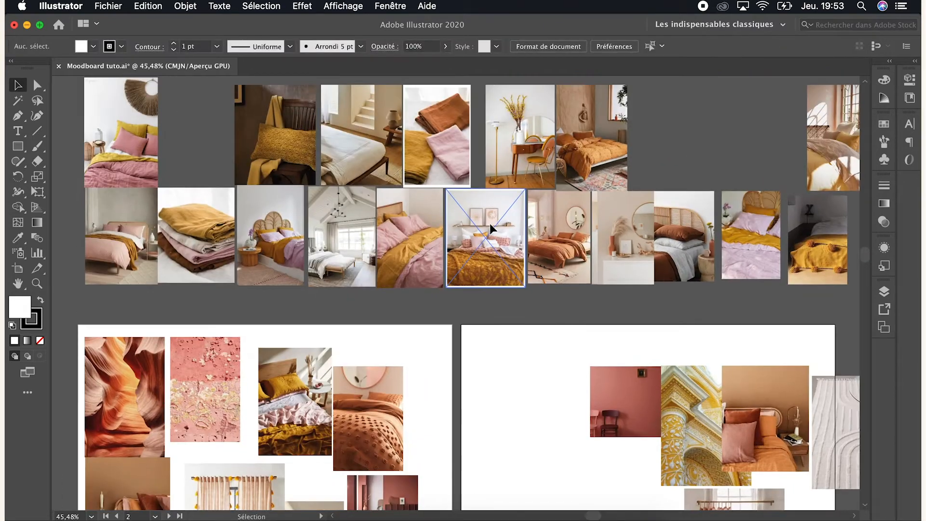
scroll(305, 148, left, 1)
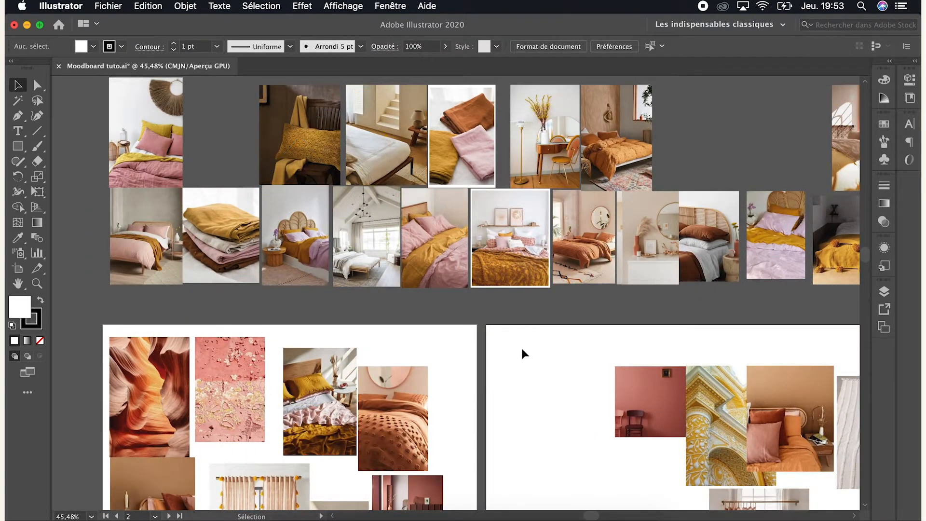
scroll(522, 354, right, 3)
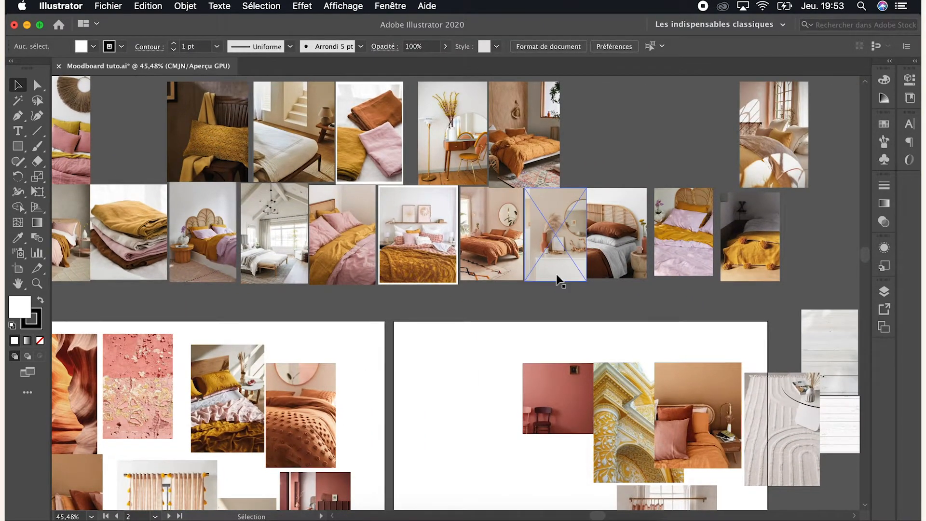